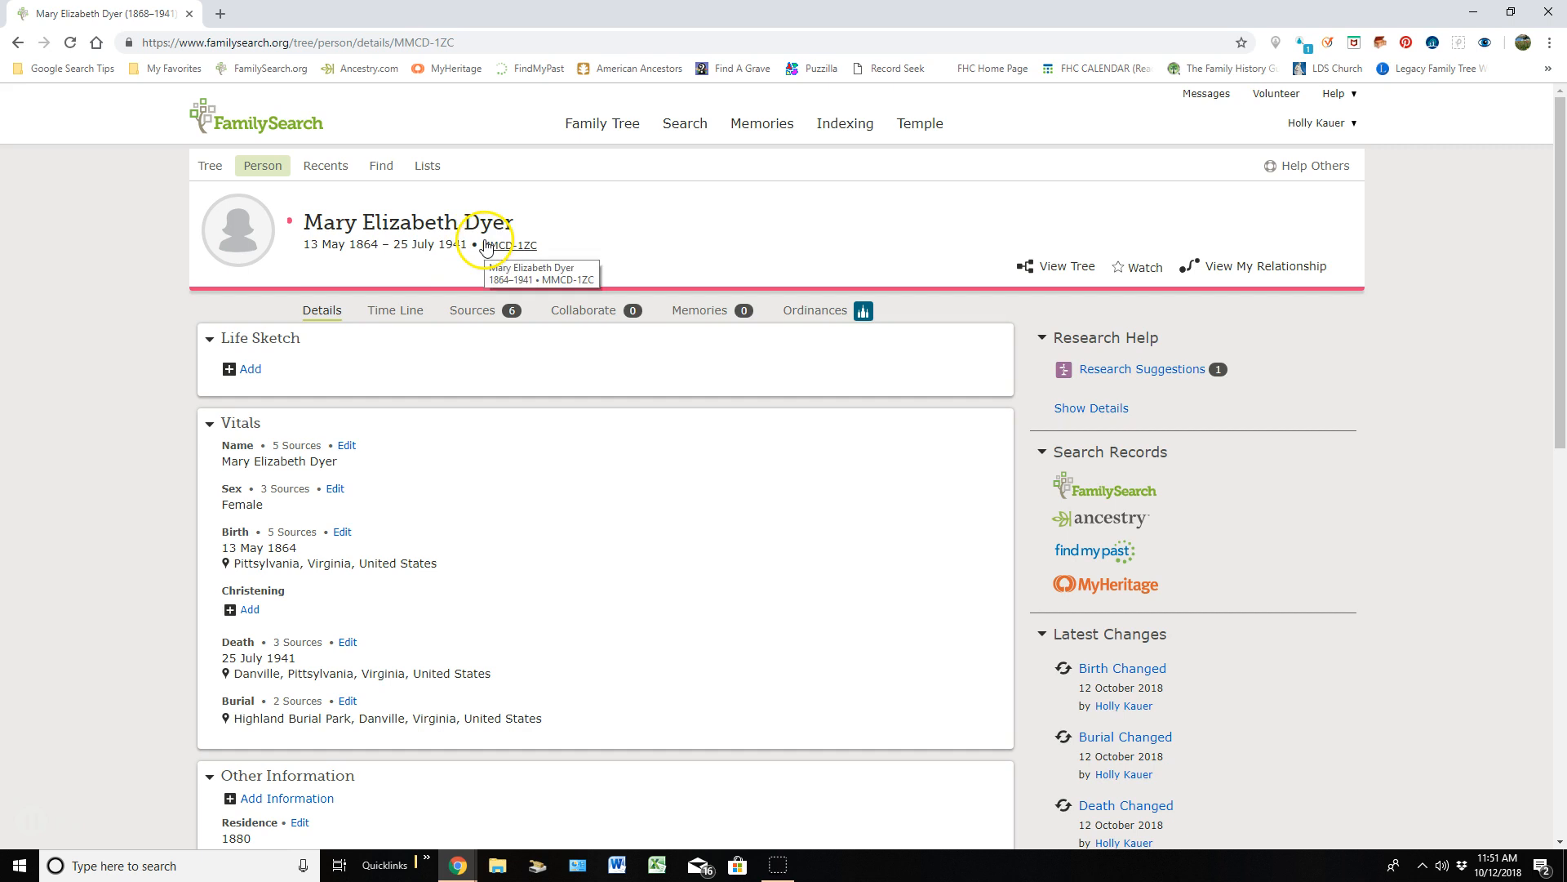
Detach the "Find a Grave" source from the person's sources, giving "Duplicate Source" as the reason
click(468, 316)
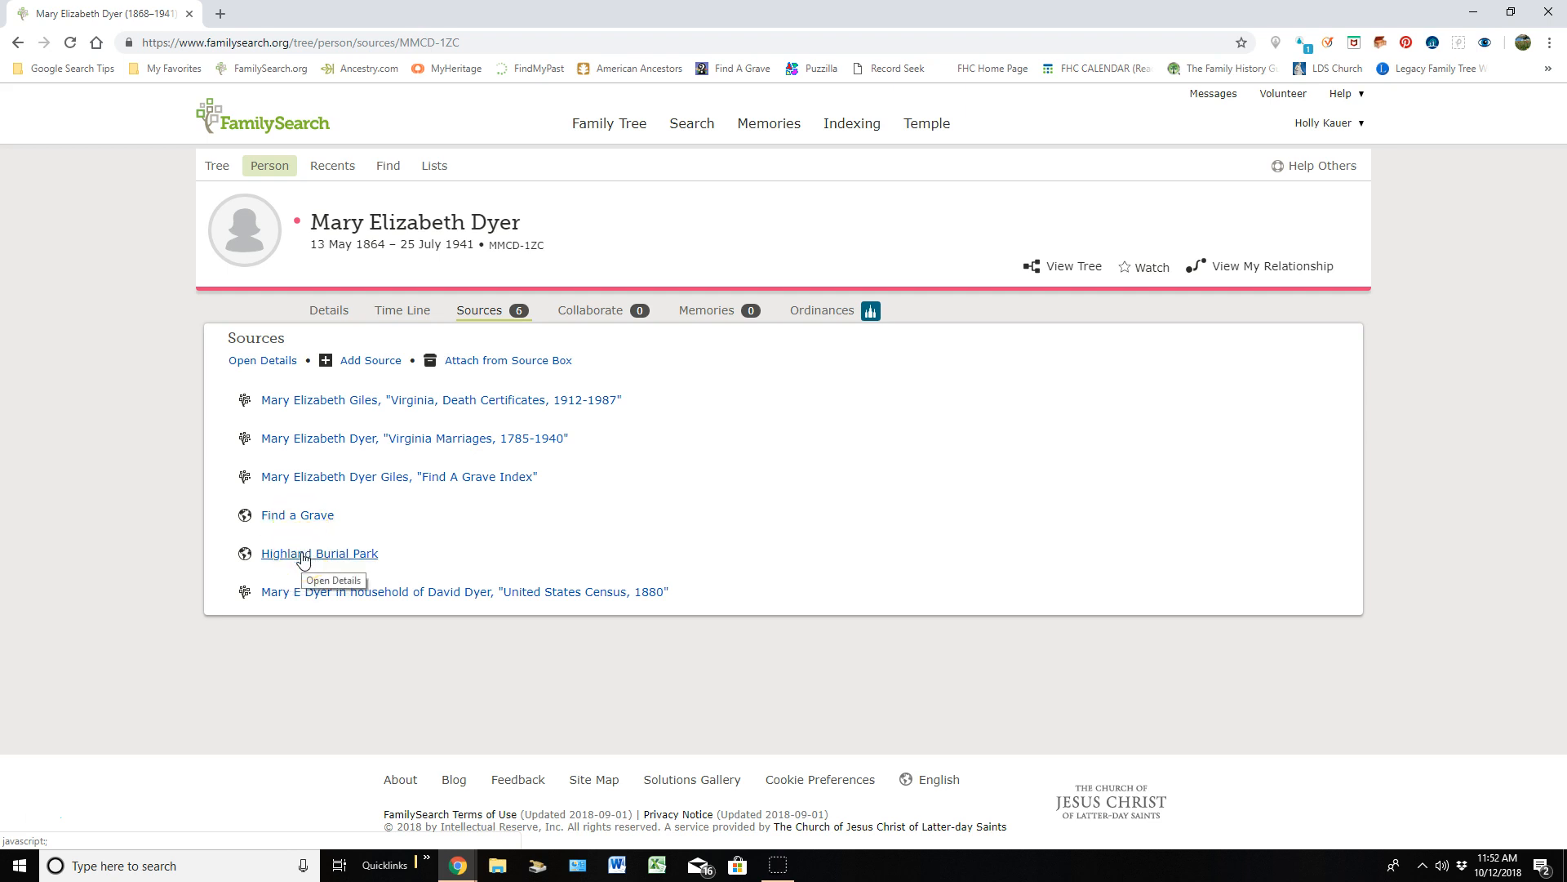
click(307, 515)
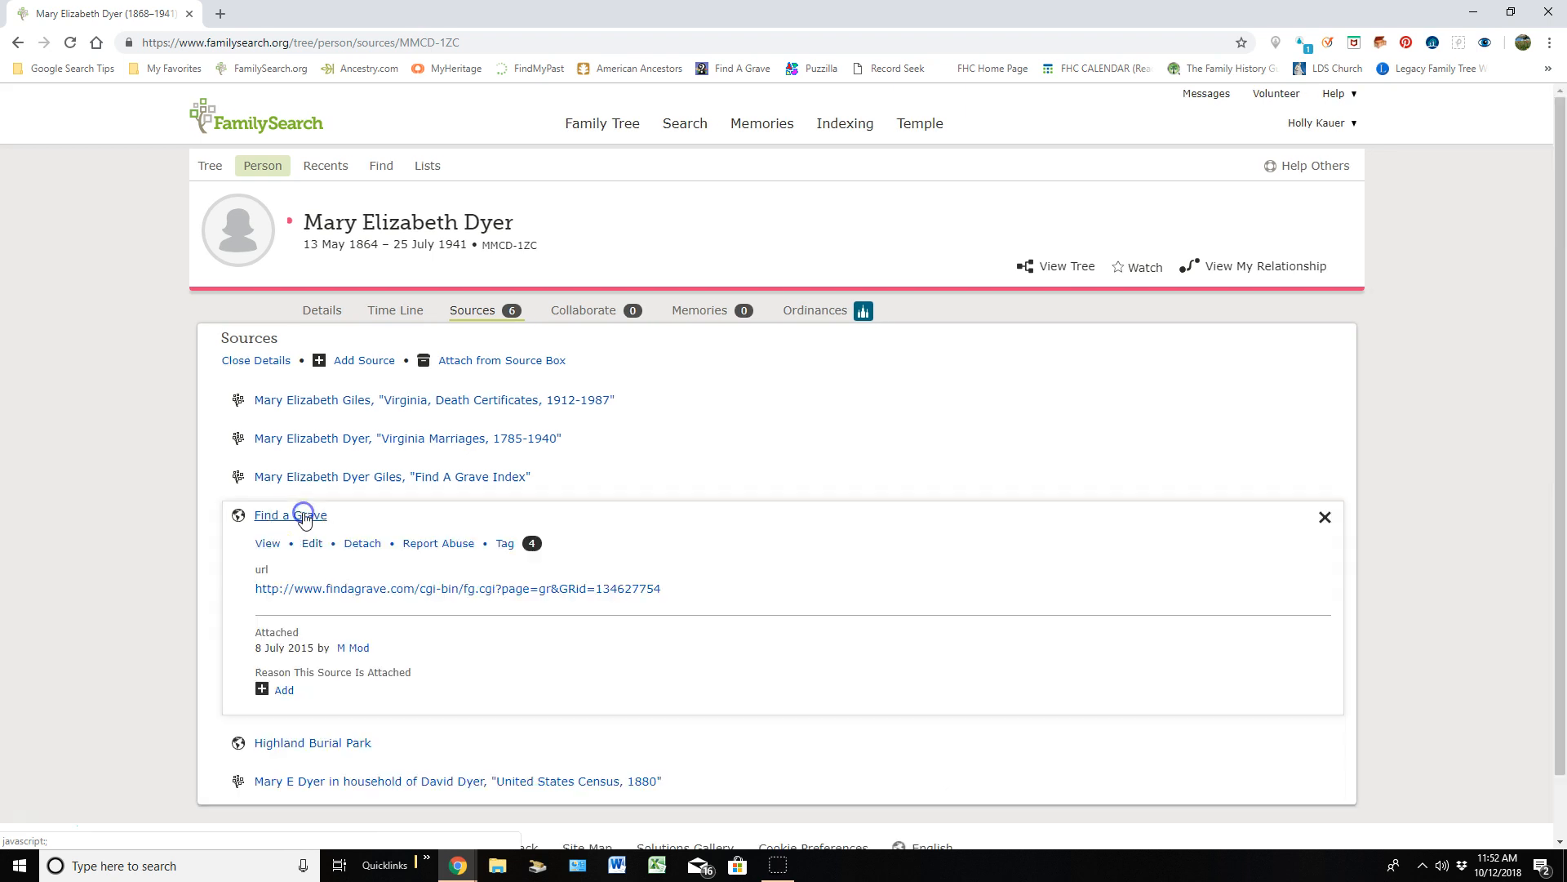
click(362, 544)
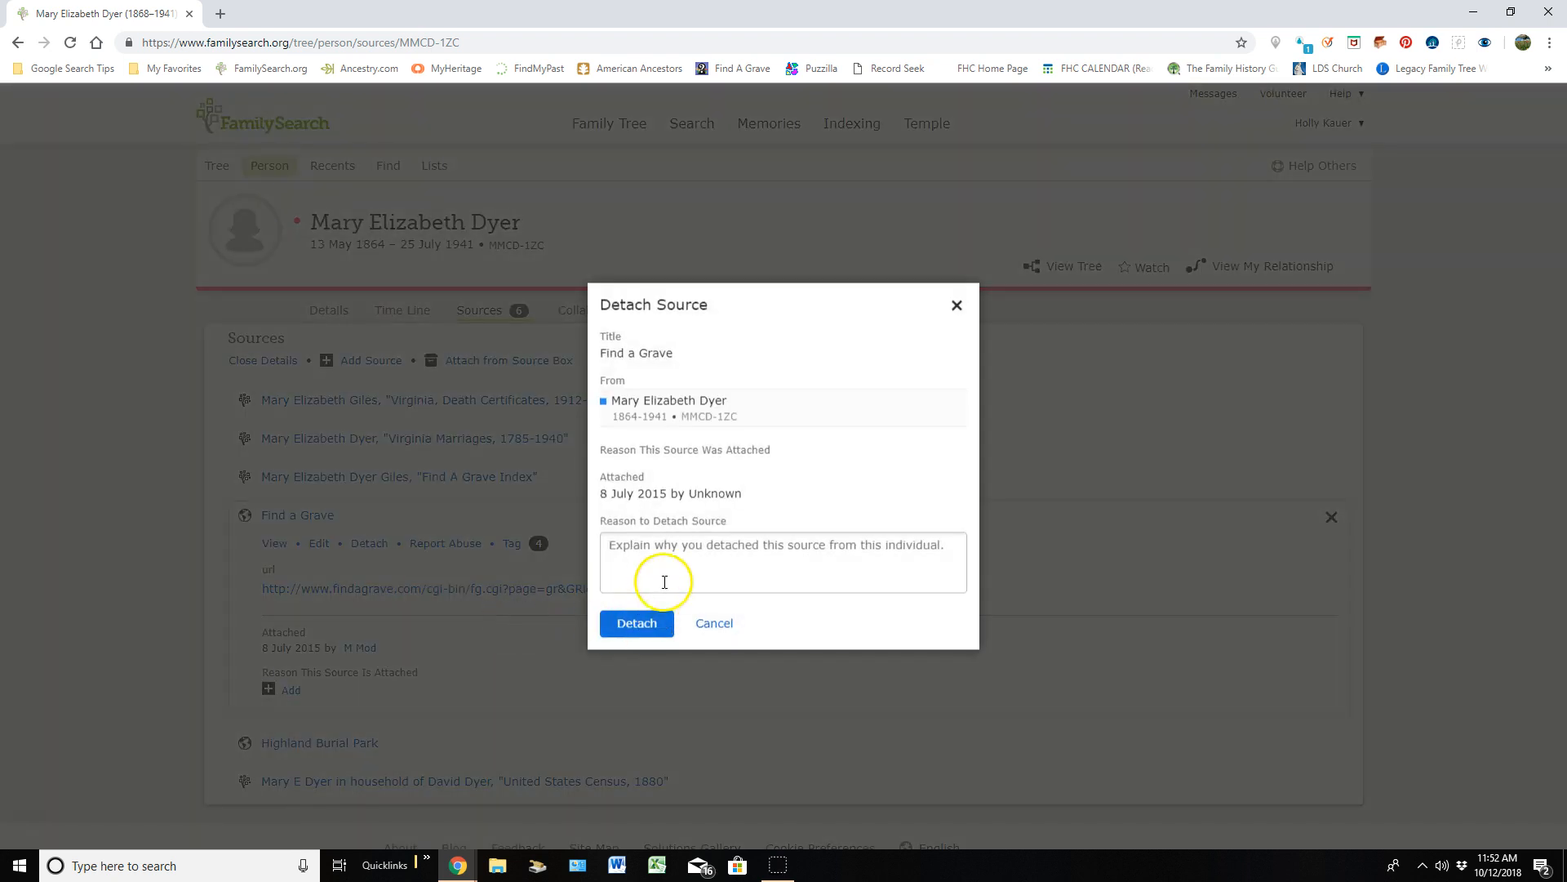
click(662, 564)
text(Duplicate Source)
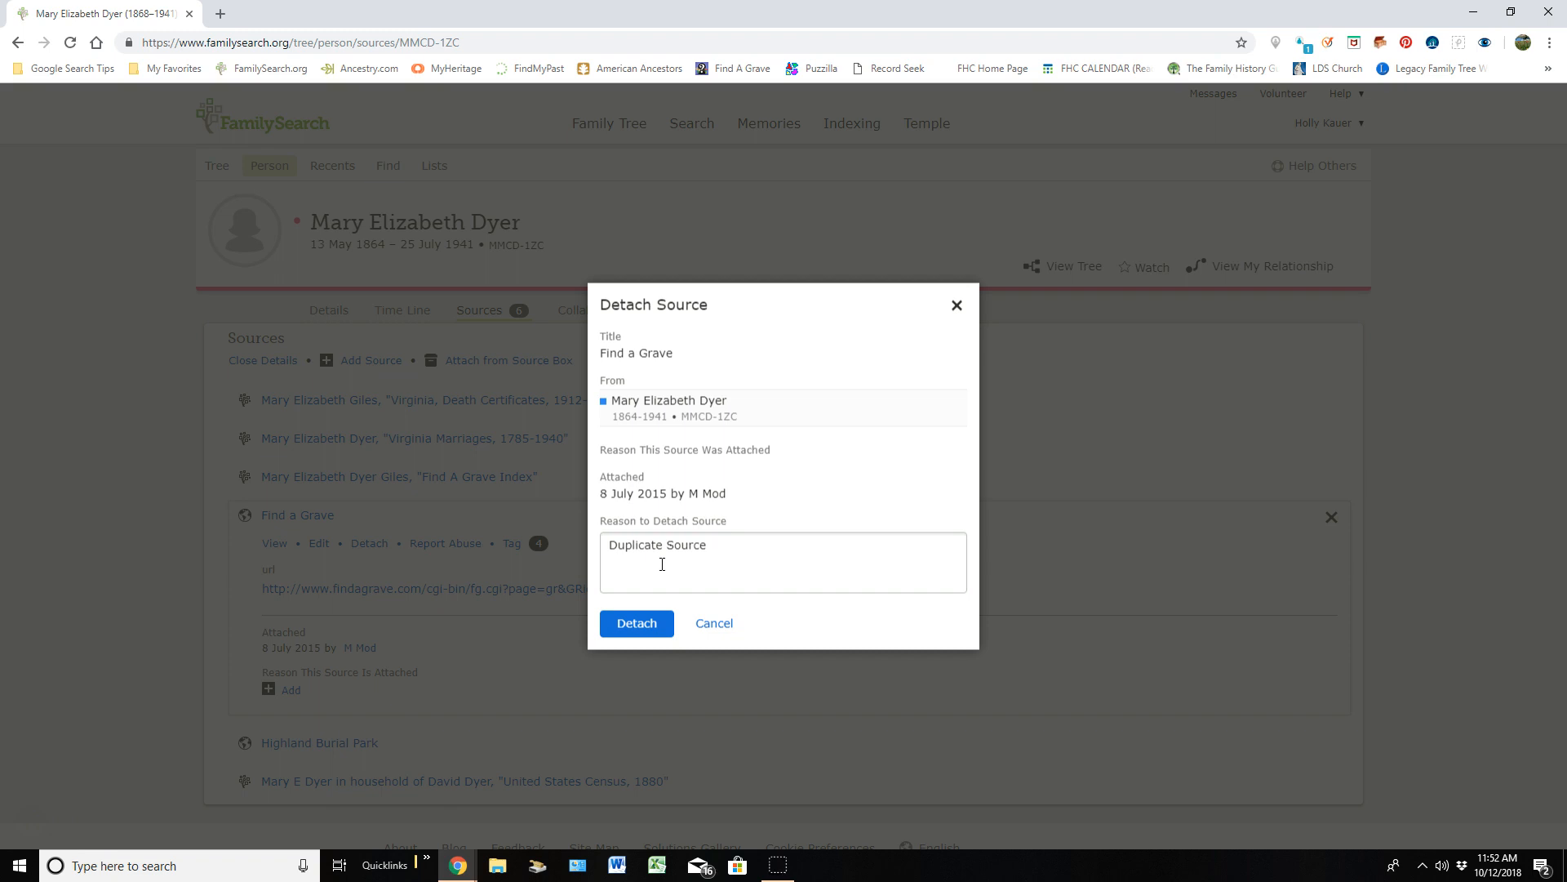
click(645, 625)
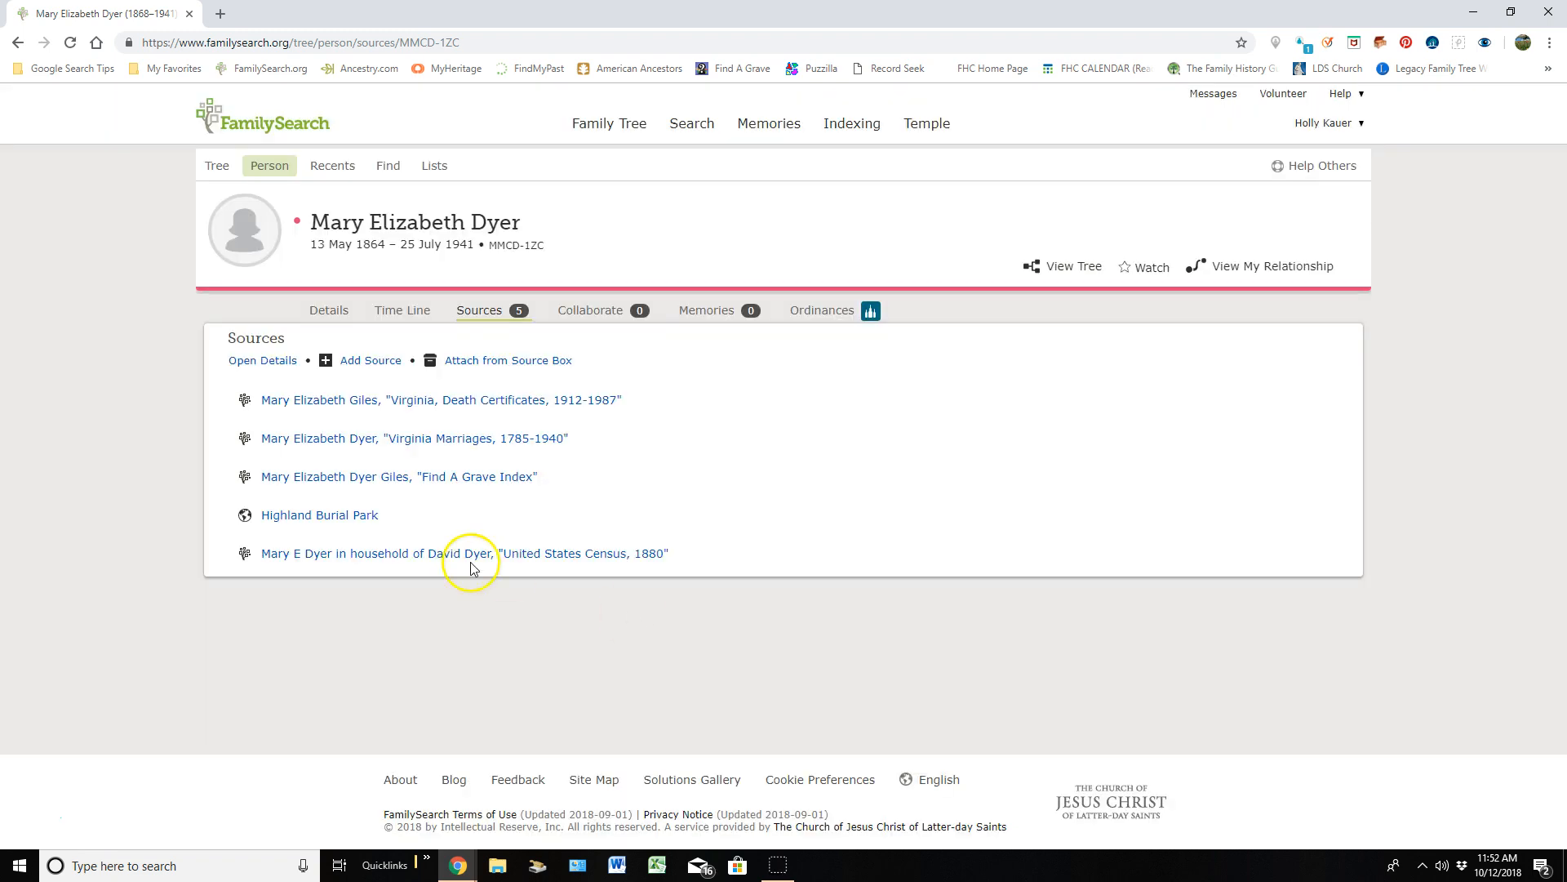
Detach the "Highland Burial Park" source from the person, giving "Duplicate Source" as the reason
click(351, 522)
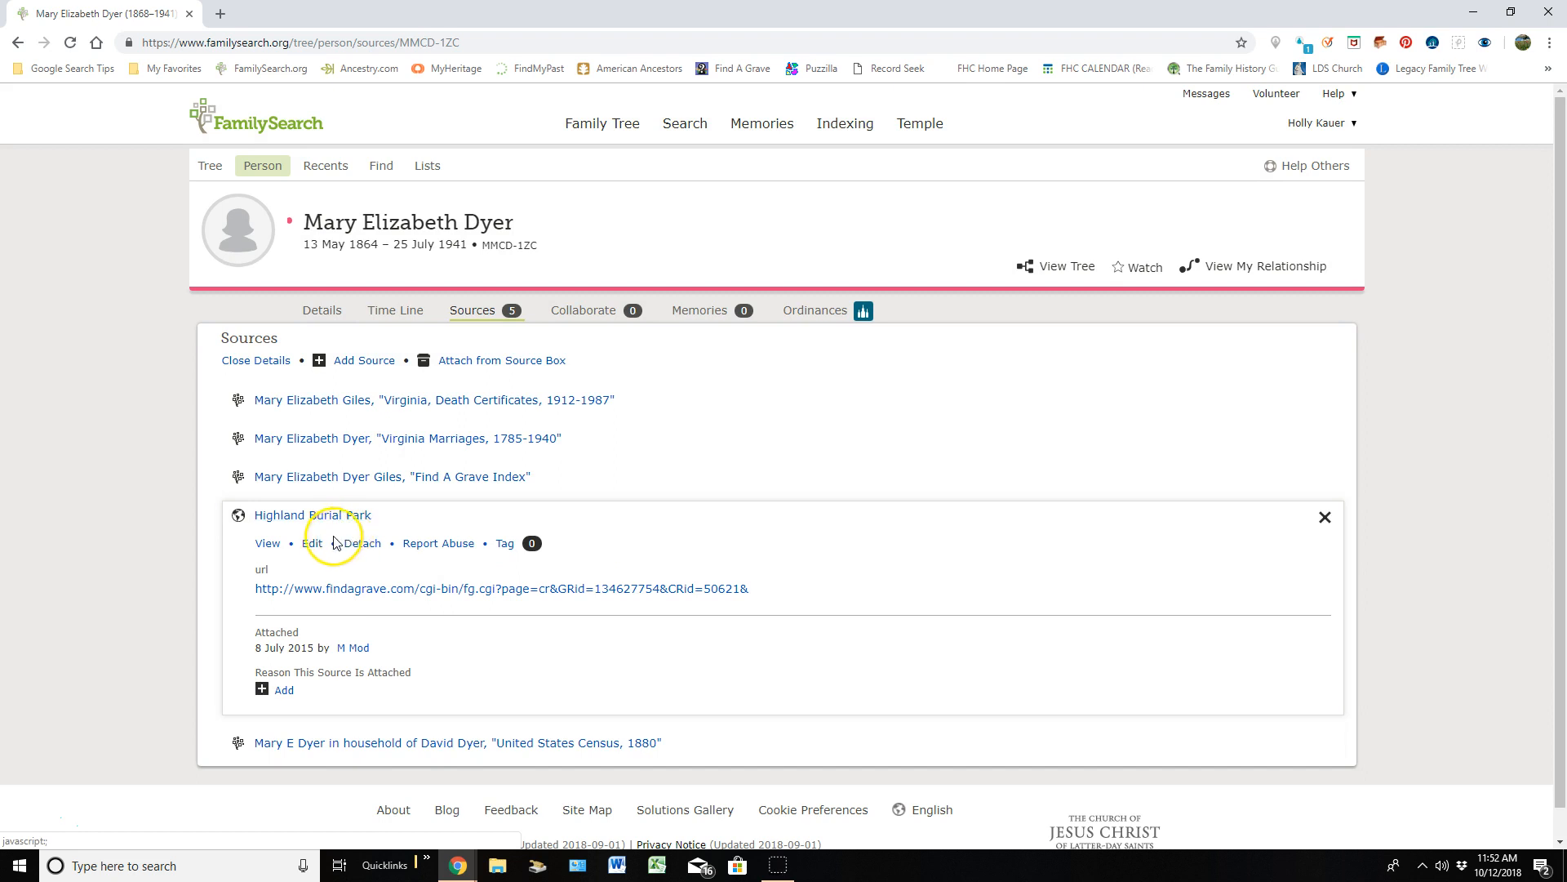
click(365, 545)
click(614, 544)
text(Duplicate Source)
click(642, 626)
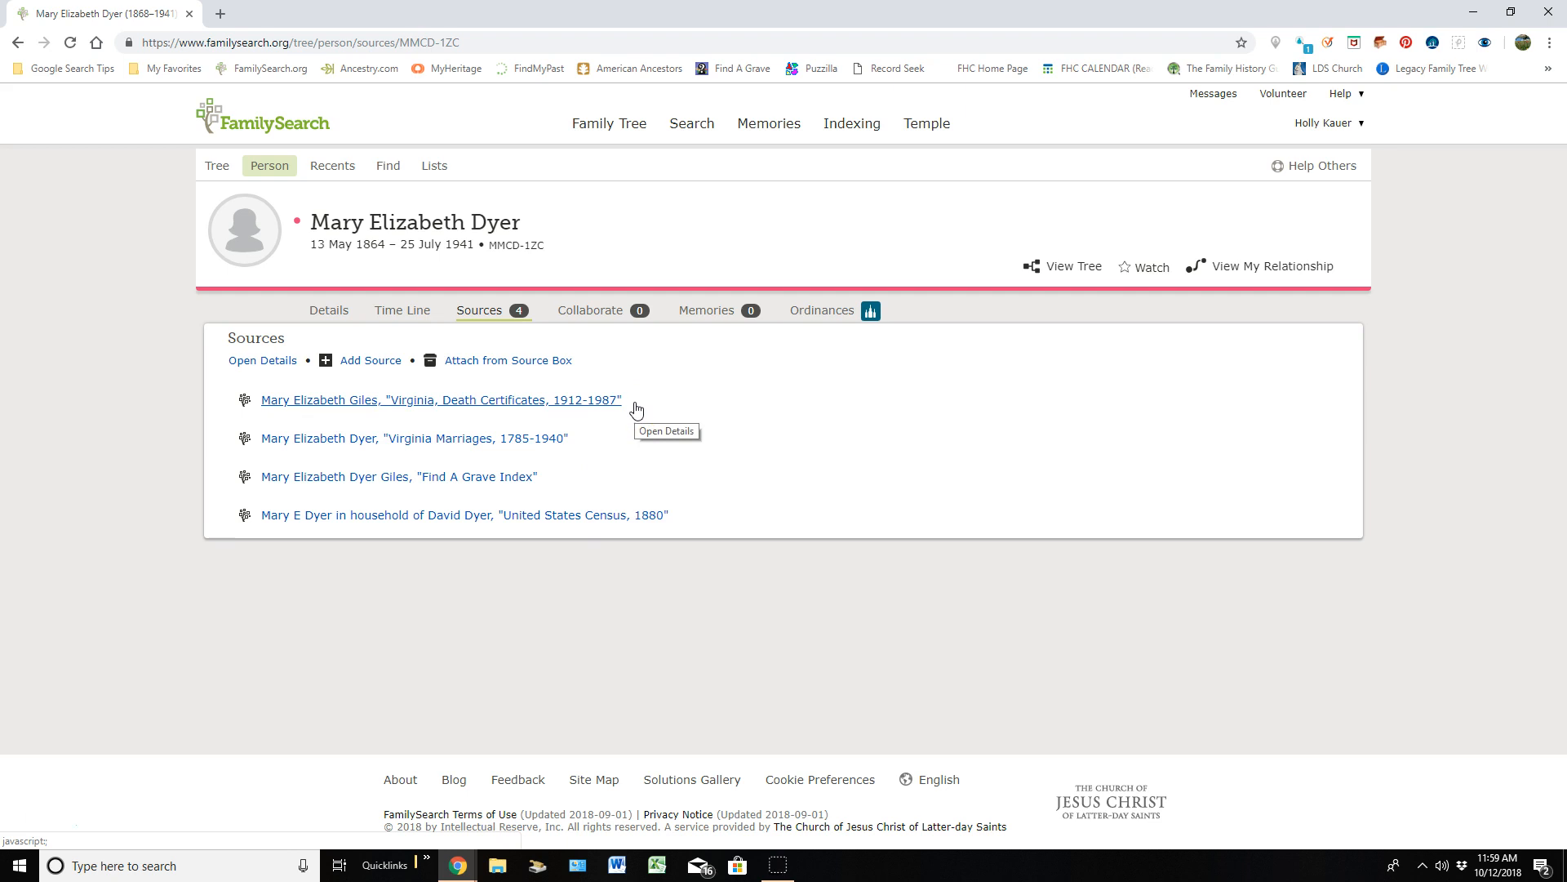
Add "(1941)" to the end of the "Virginia, Death Certificates, 1912-1987" source title and save it
click(526, 402)
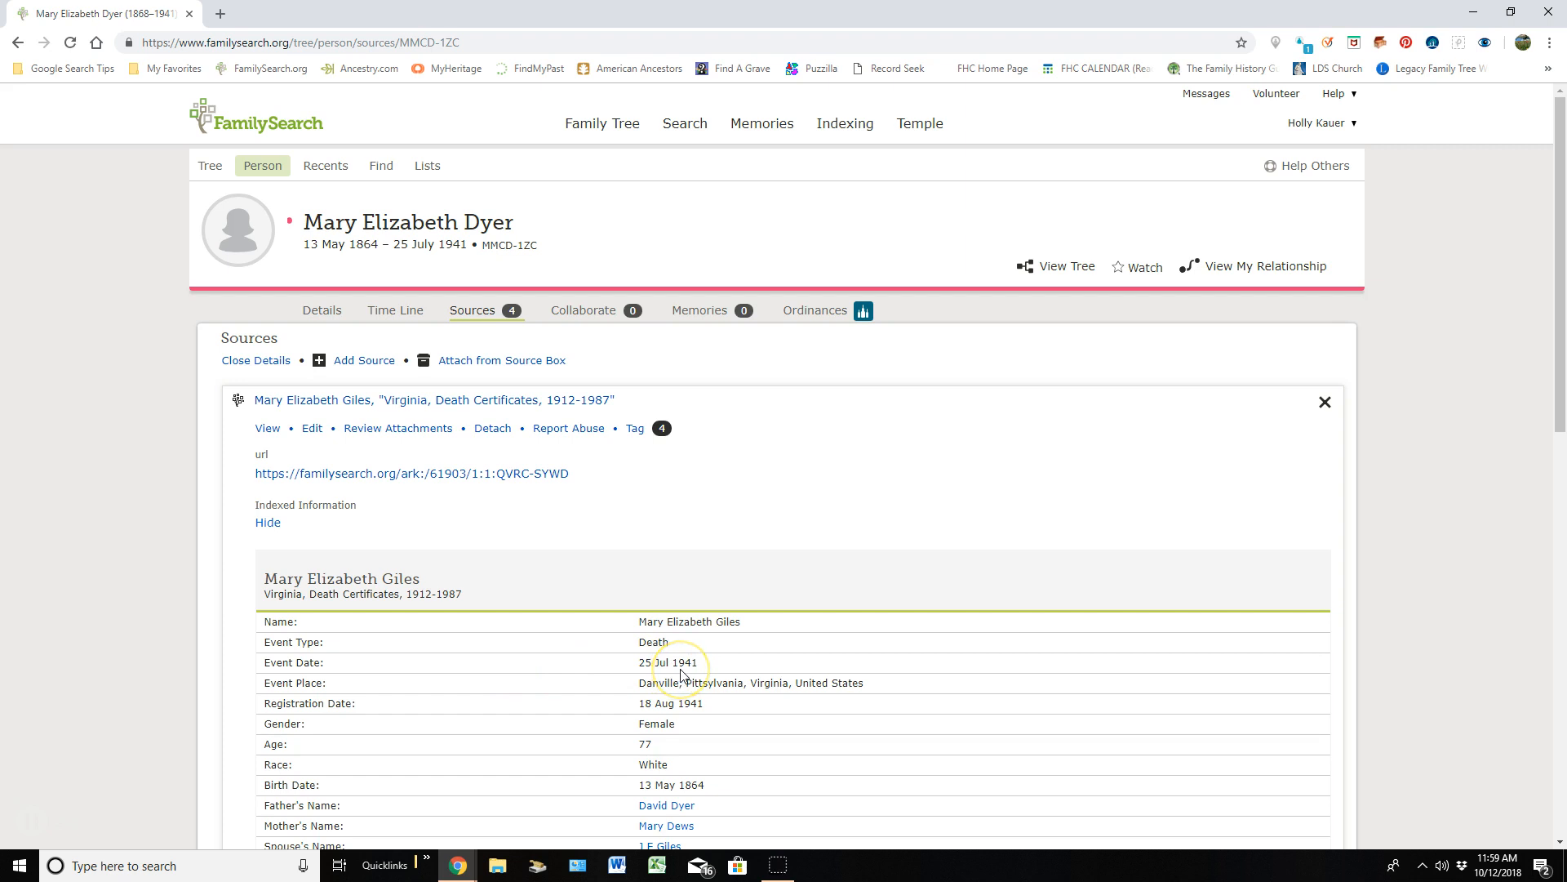
click(312, 430)
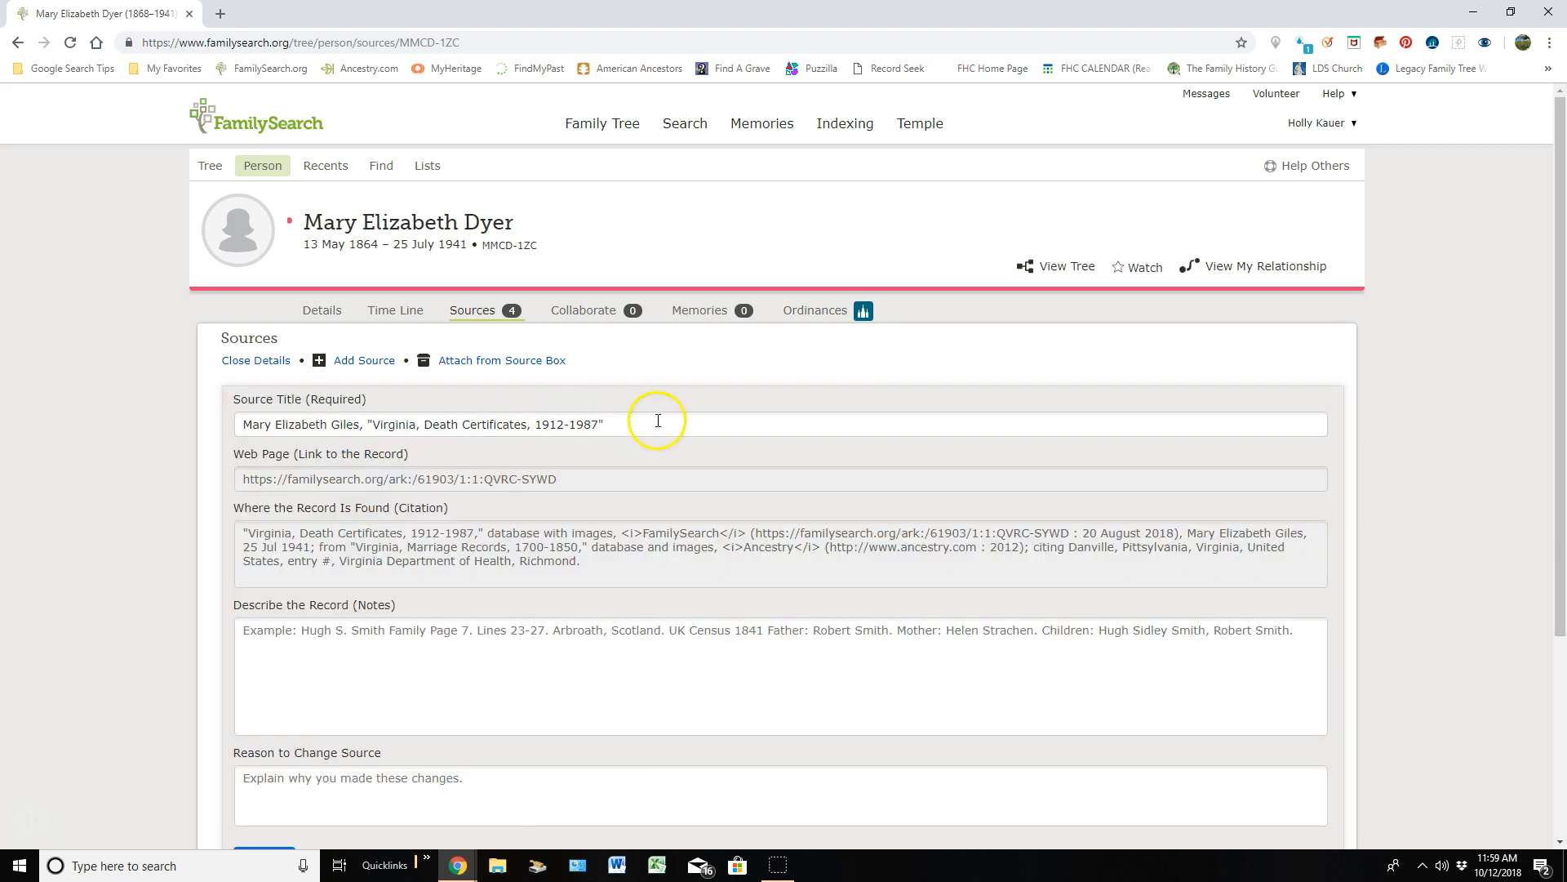
click(654, 424)
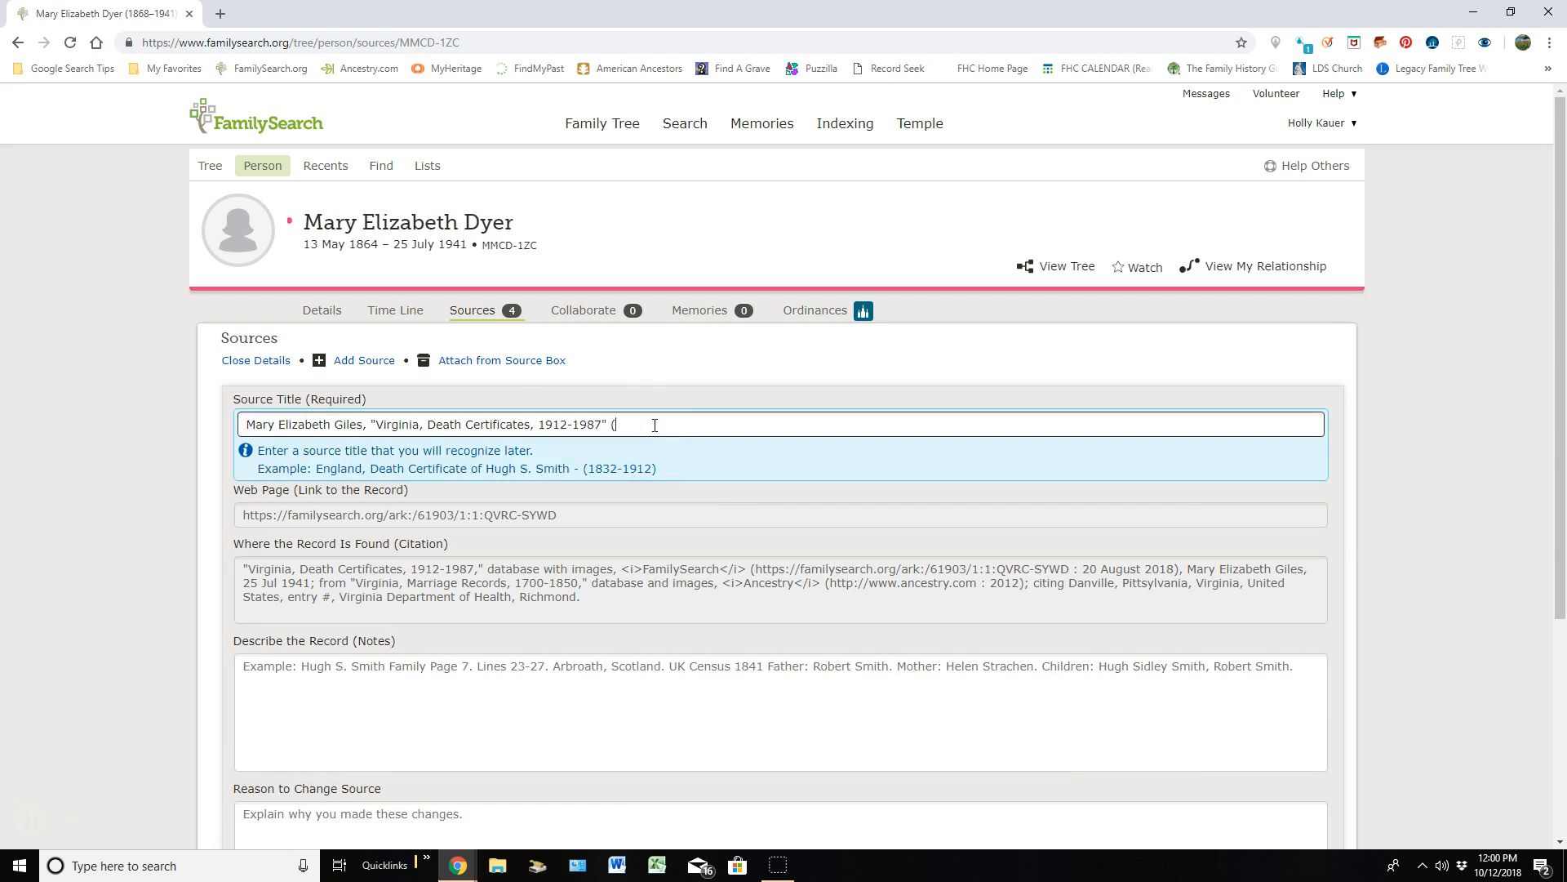
text((1941)
scroll(627, 444, down, 2)
click(269, 733)
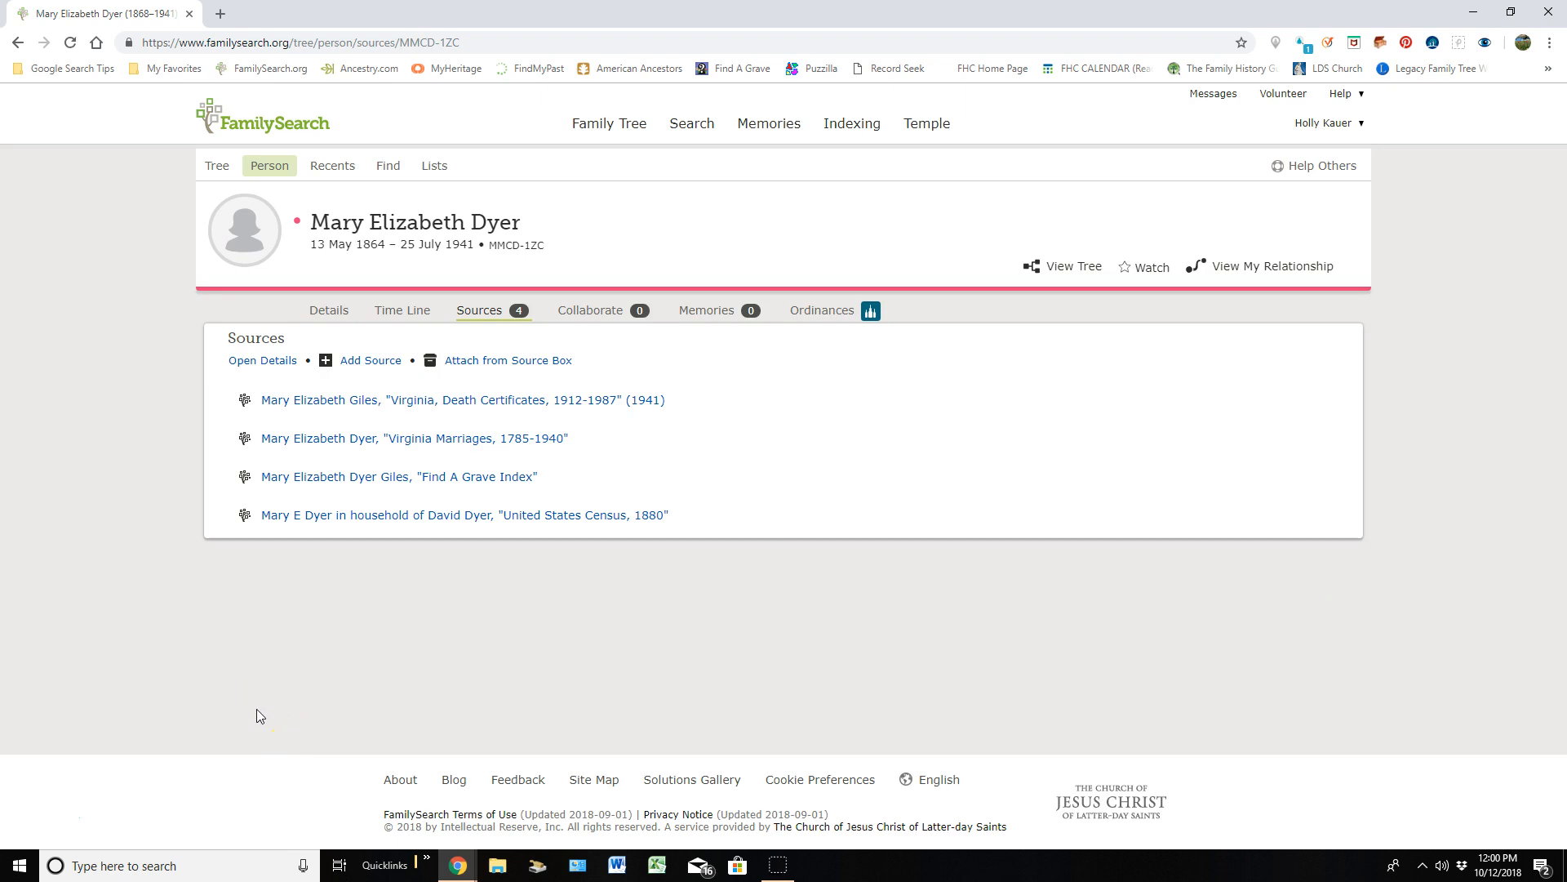
Append "(1919)" to the title of the "Virginia Marriages, 1785-1940" source and save the change
click(341, 445)
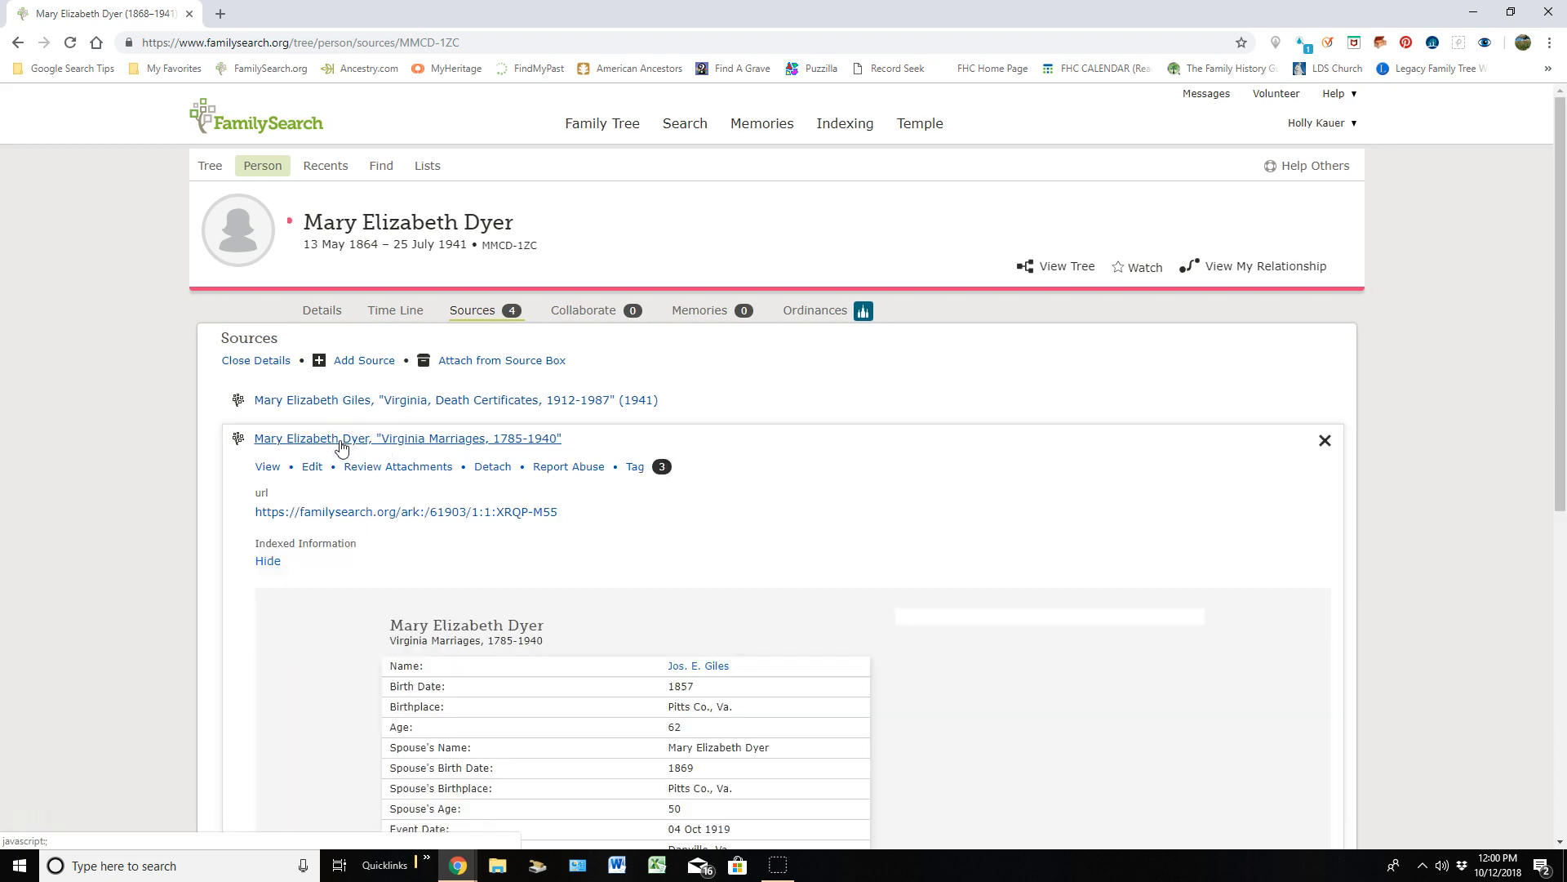
scroll(816, 513, down, 1)
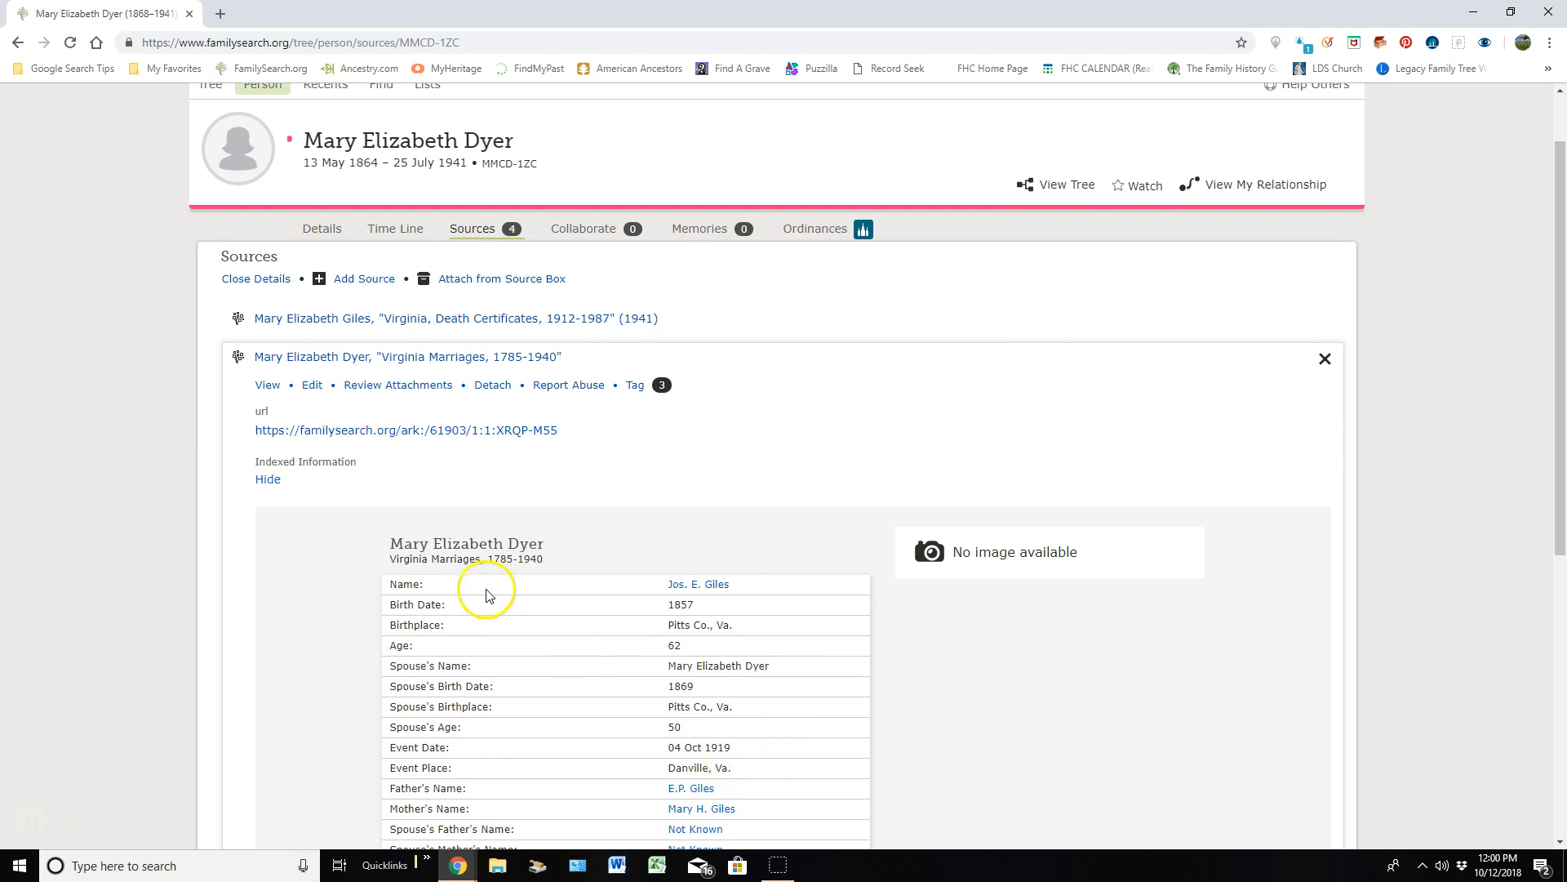
click(316, 391)
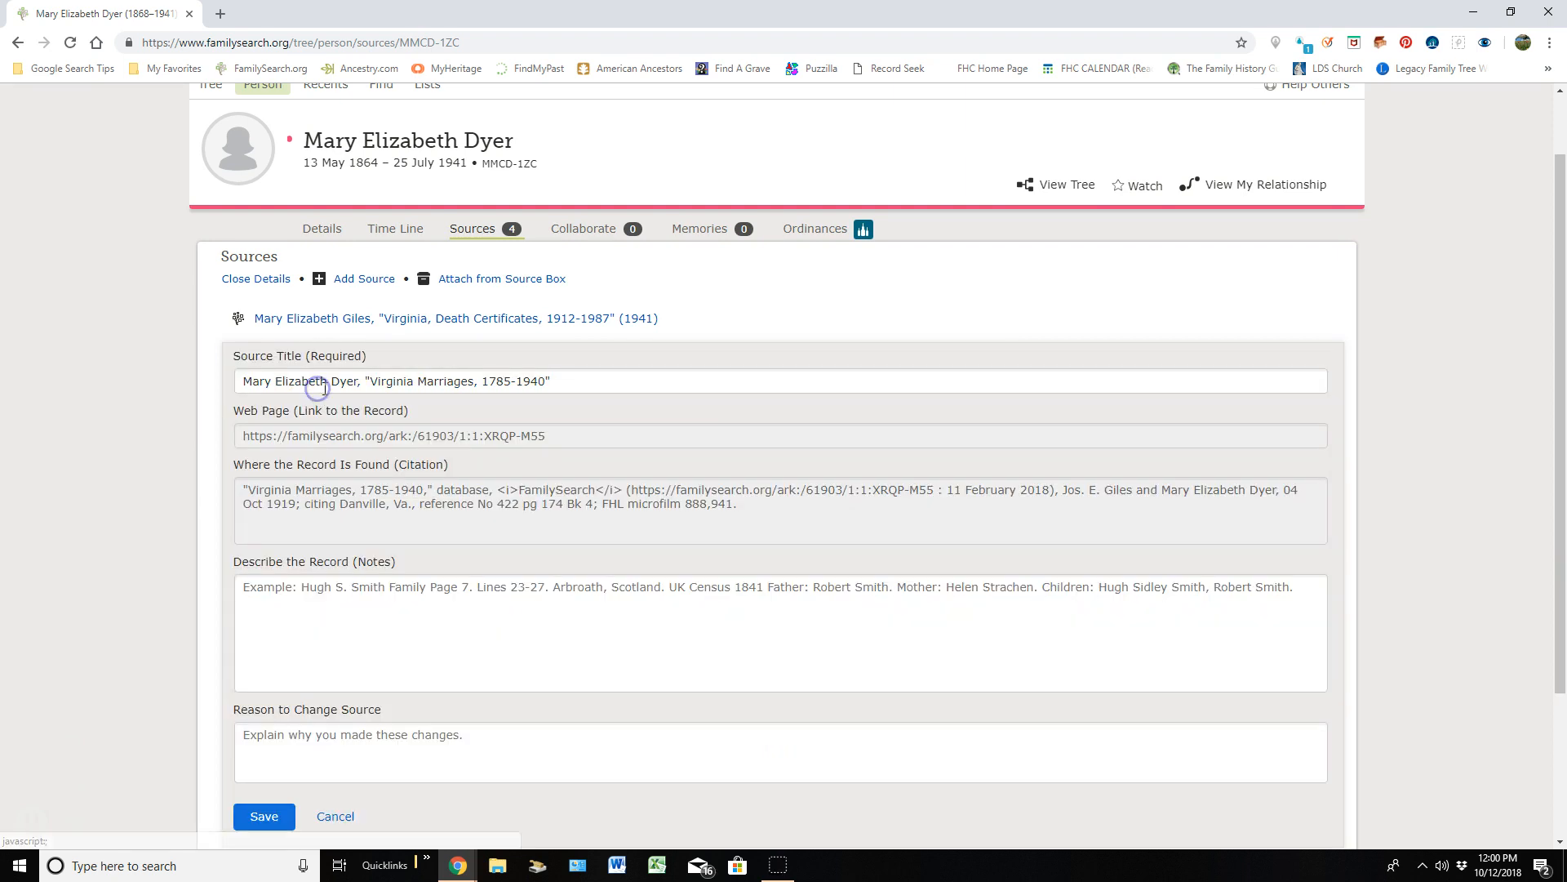
click(608, 382)
text((1919))
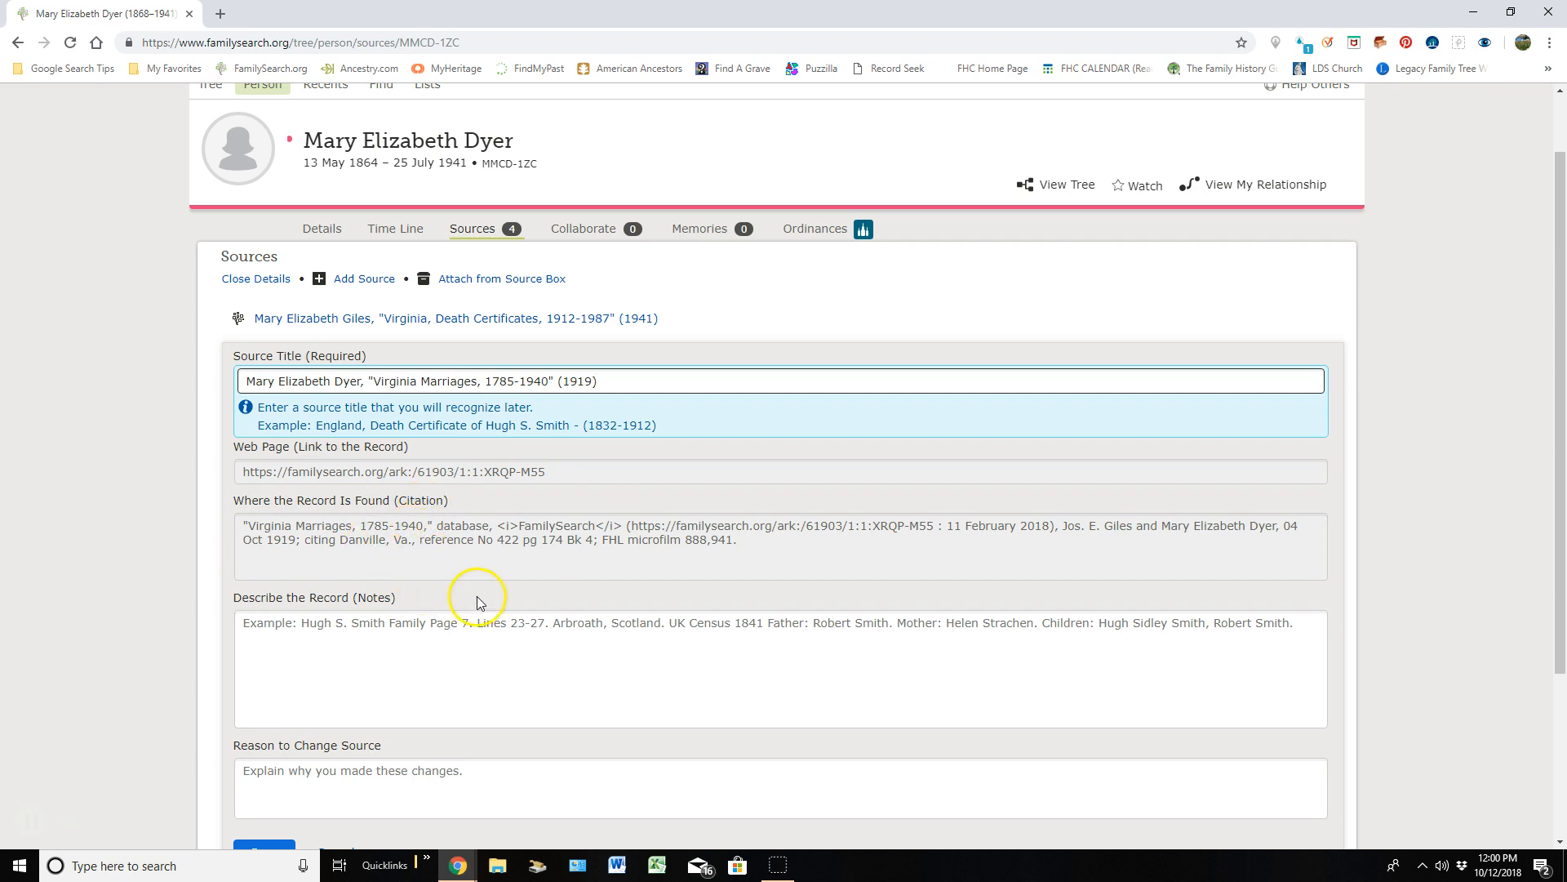
scroll(391, 588, down, 2)
click(260, 691)
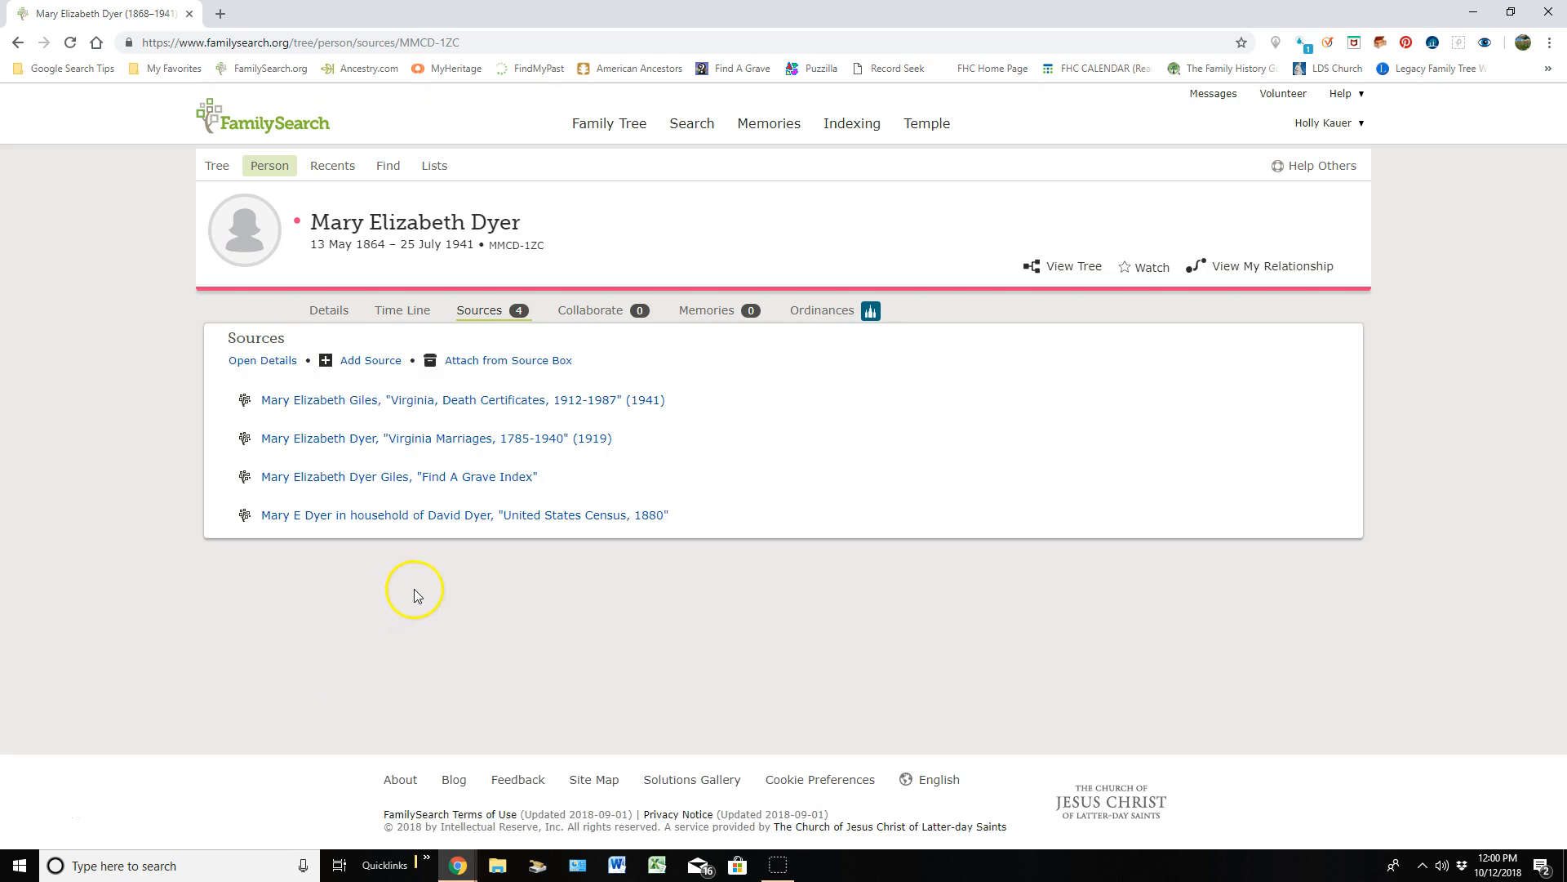
Append "(1941)" to the title of the "Find A Grave Index" source and save the change
click(506, 481)
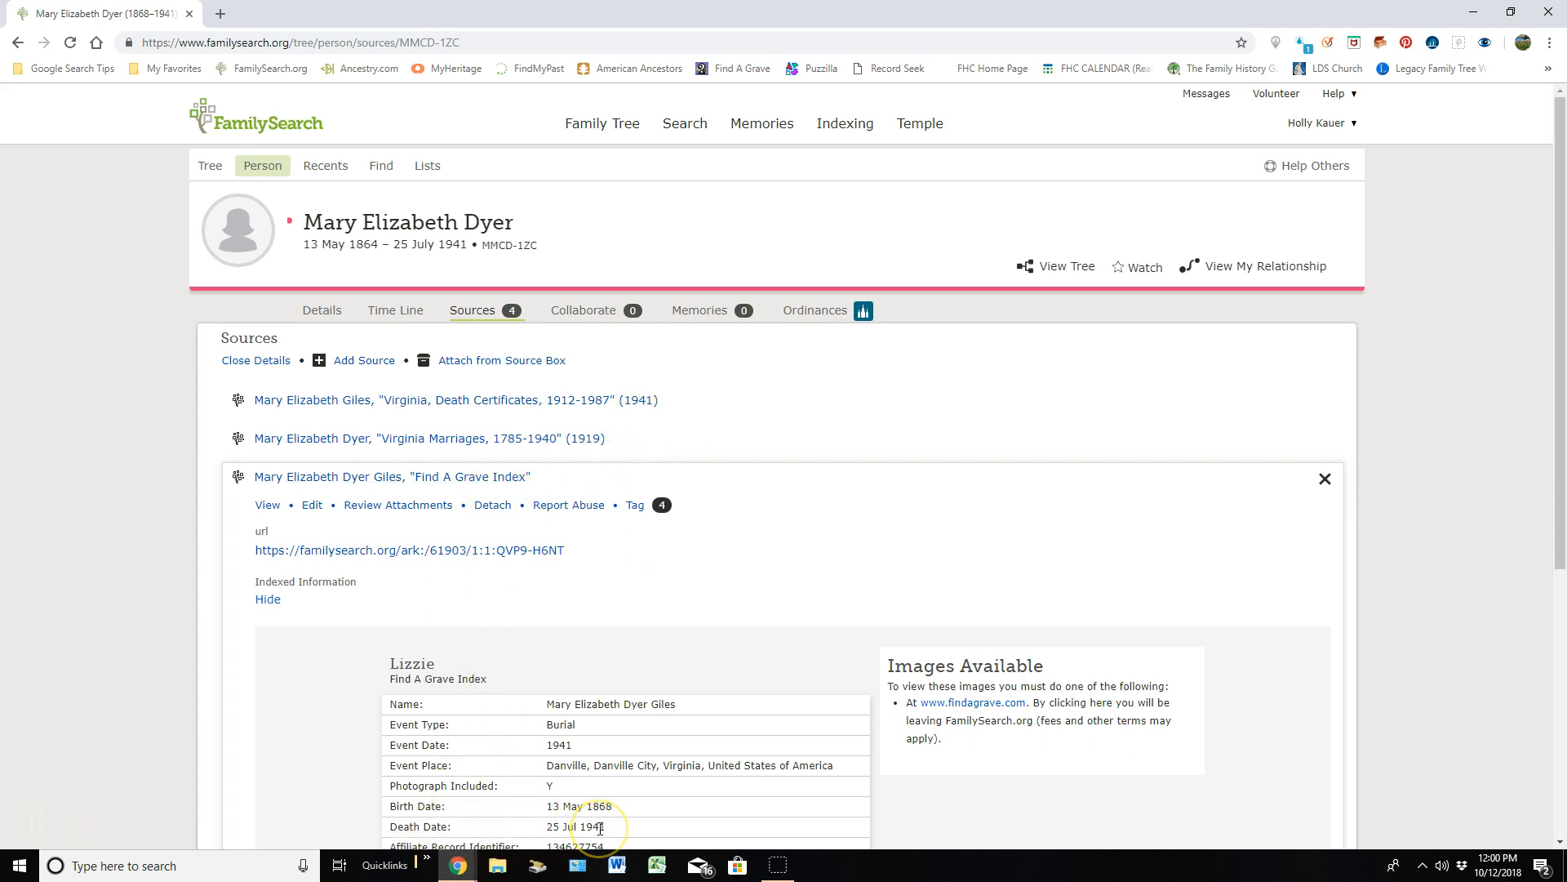
click(314, 507)
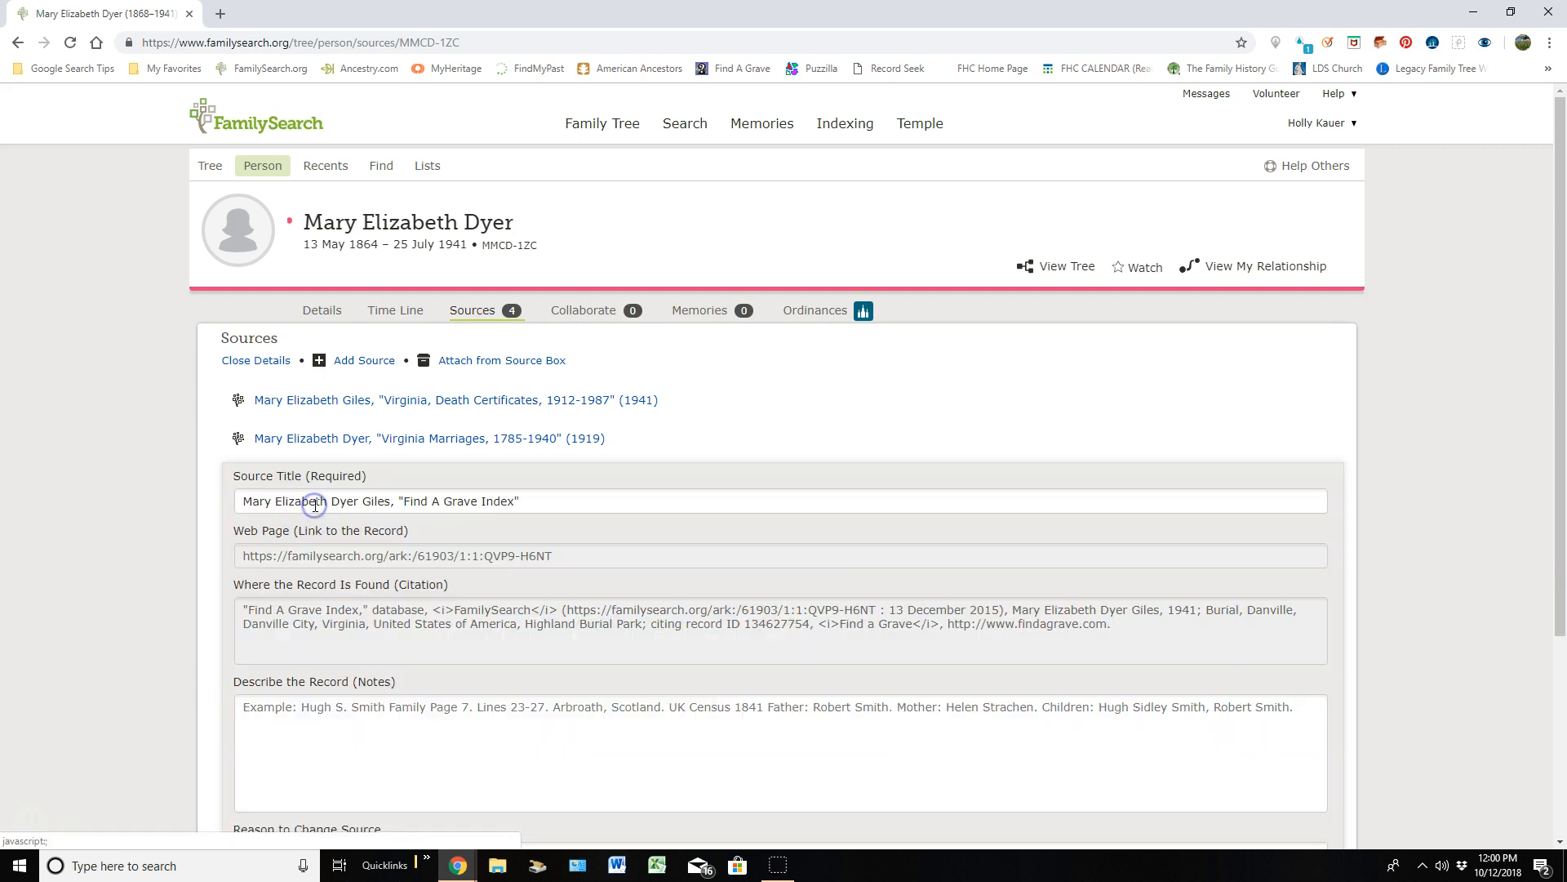
click(558, 501)
text((1941))
scroll(392, 522, down, 2)
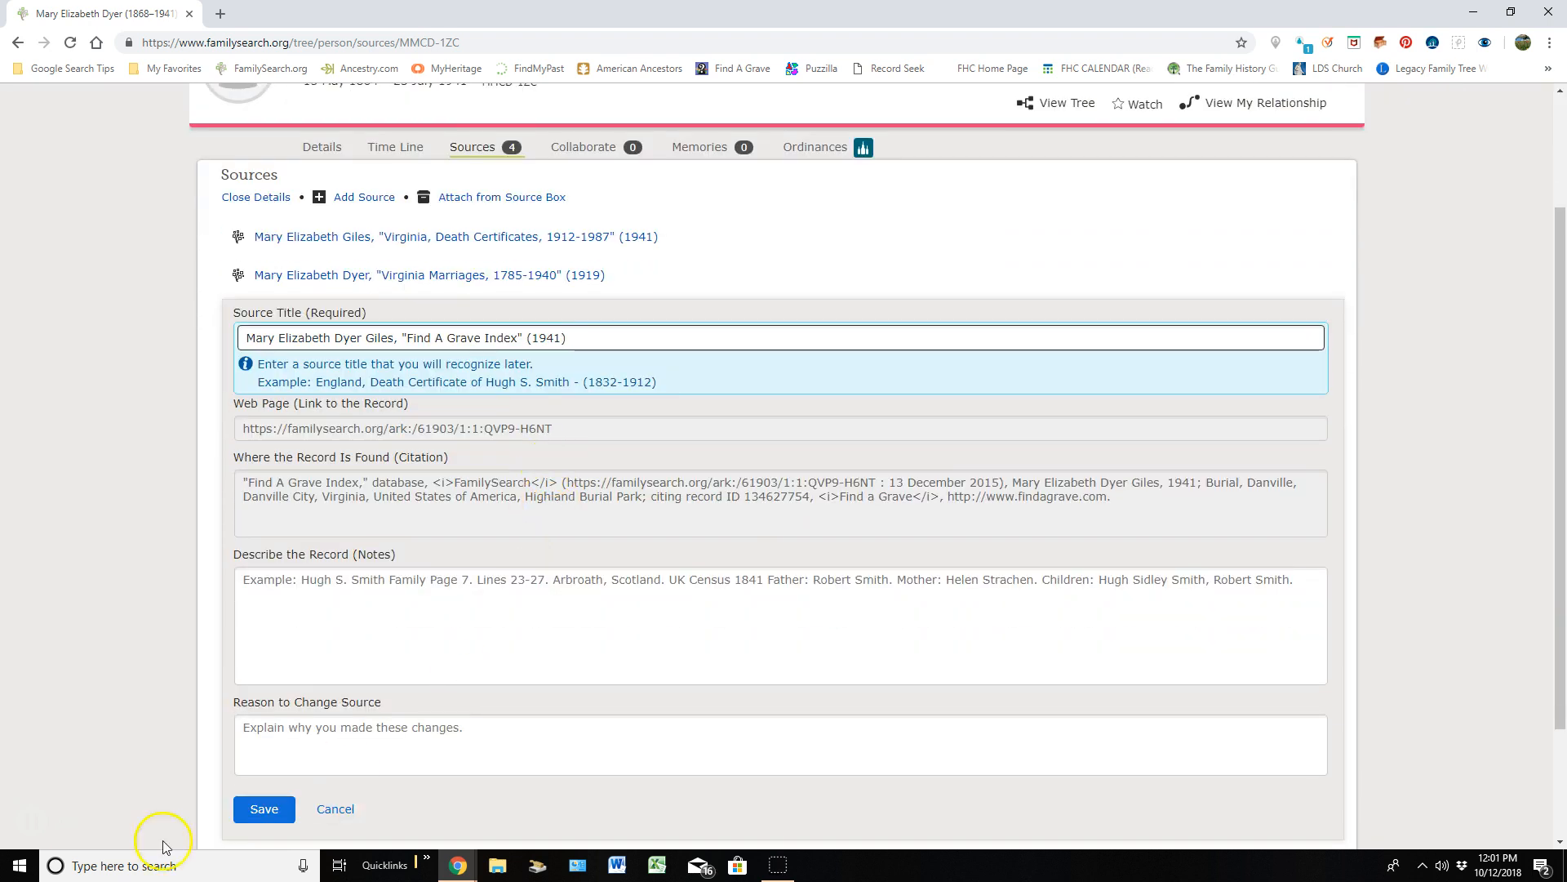
click(265, 818)
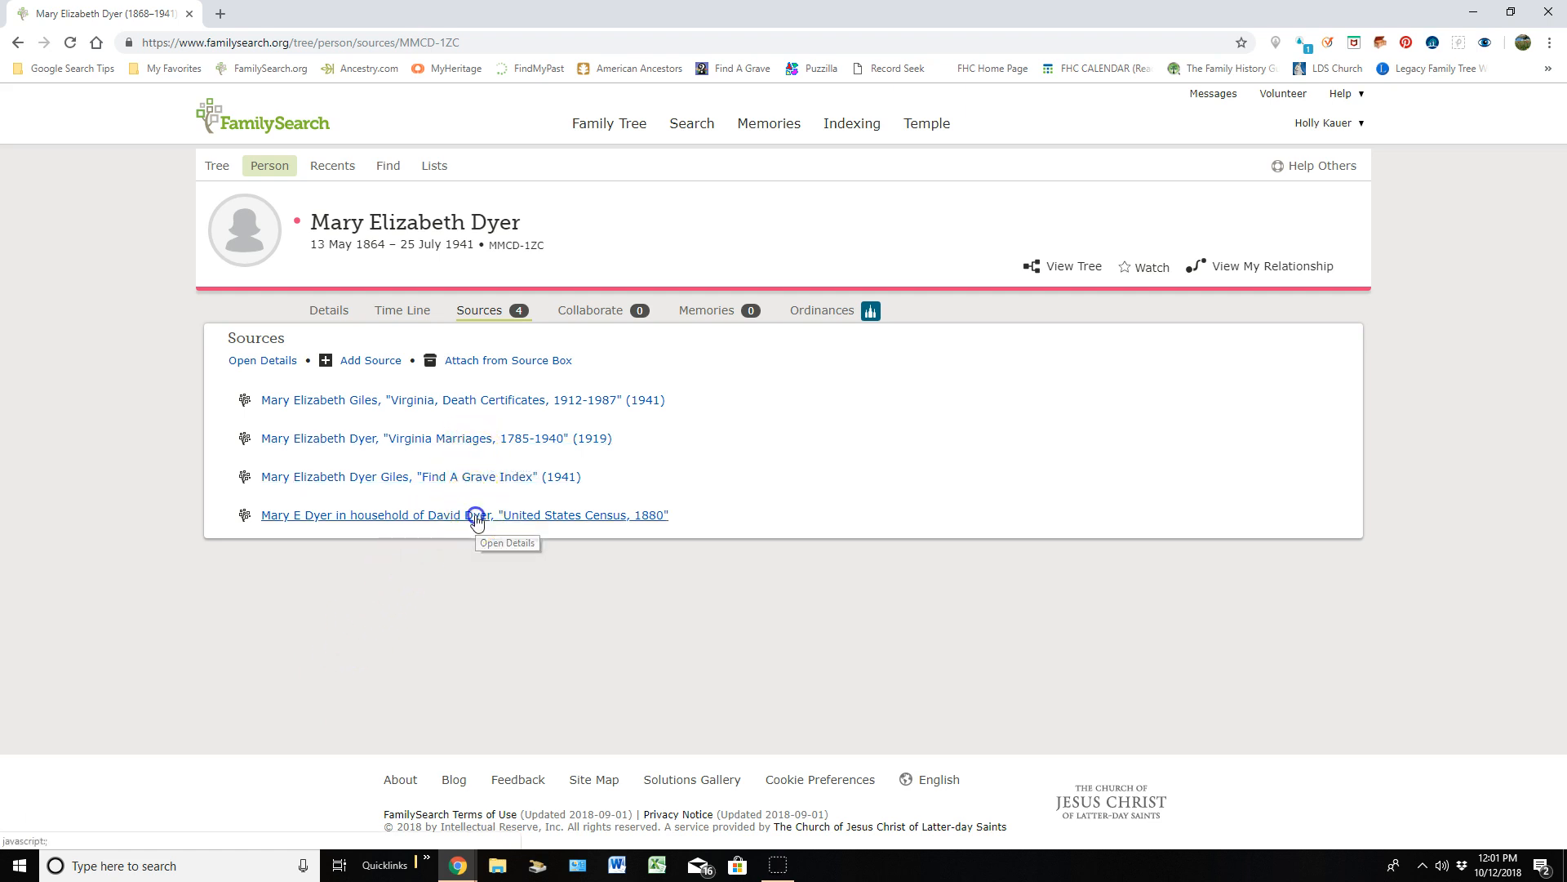
Reorder the sources chronologically, with the 1880 census first and the 1919 marriage record second, ahead of the death certificate
drag(478, 519, 491, 389)
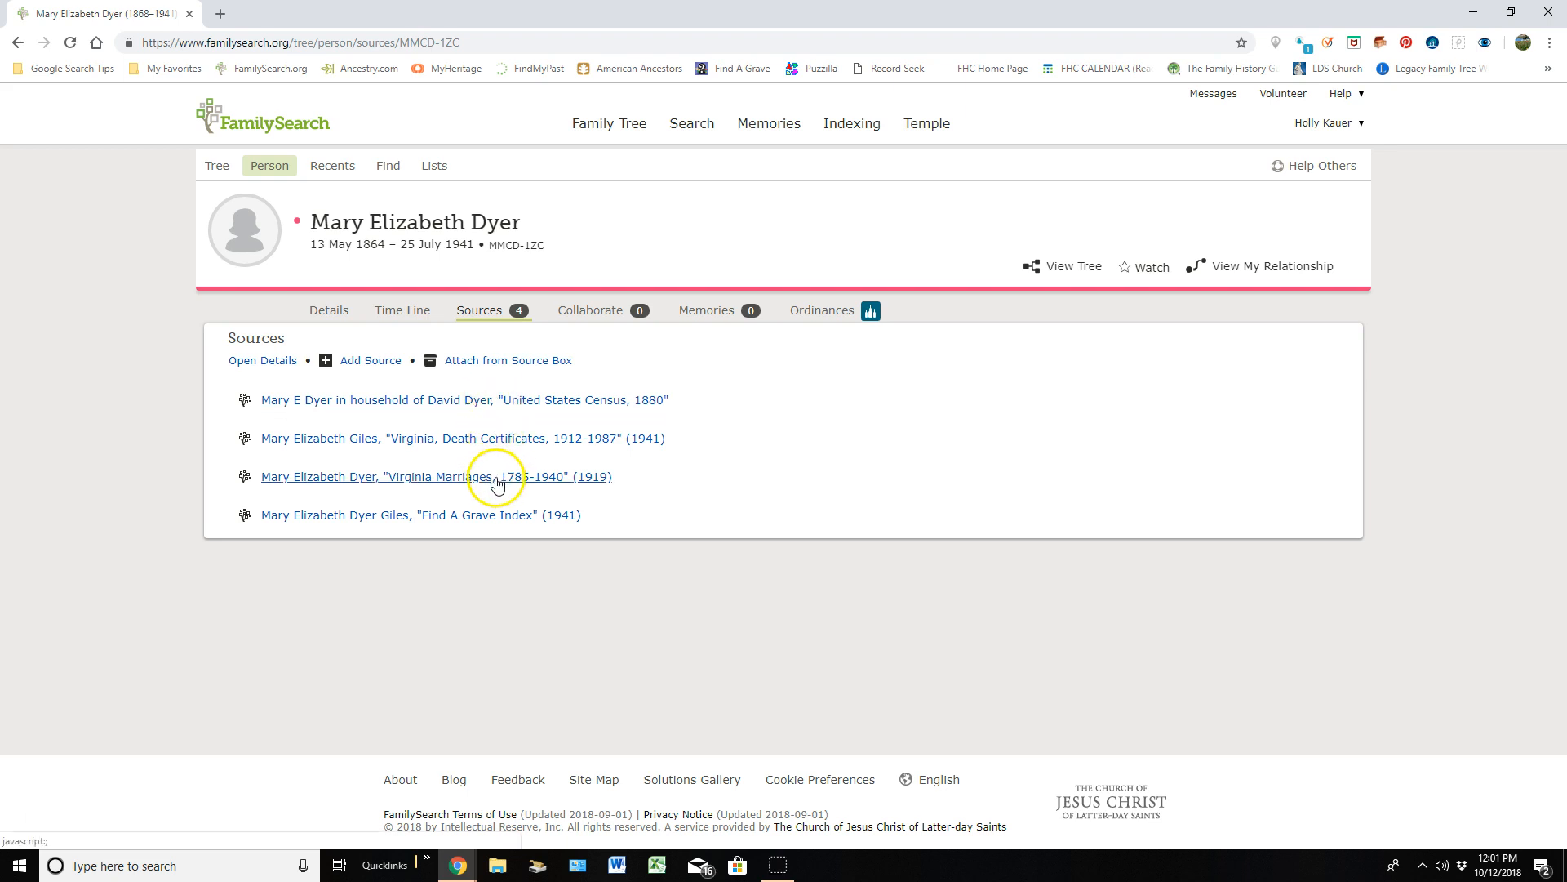
drag(495, 482, 494, 390)
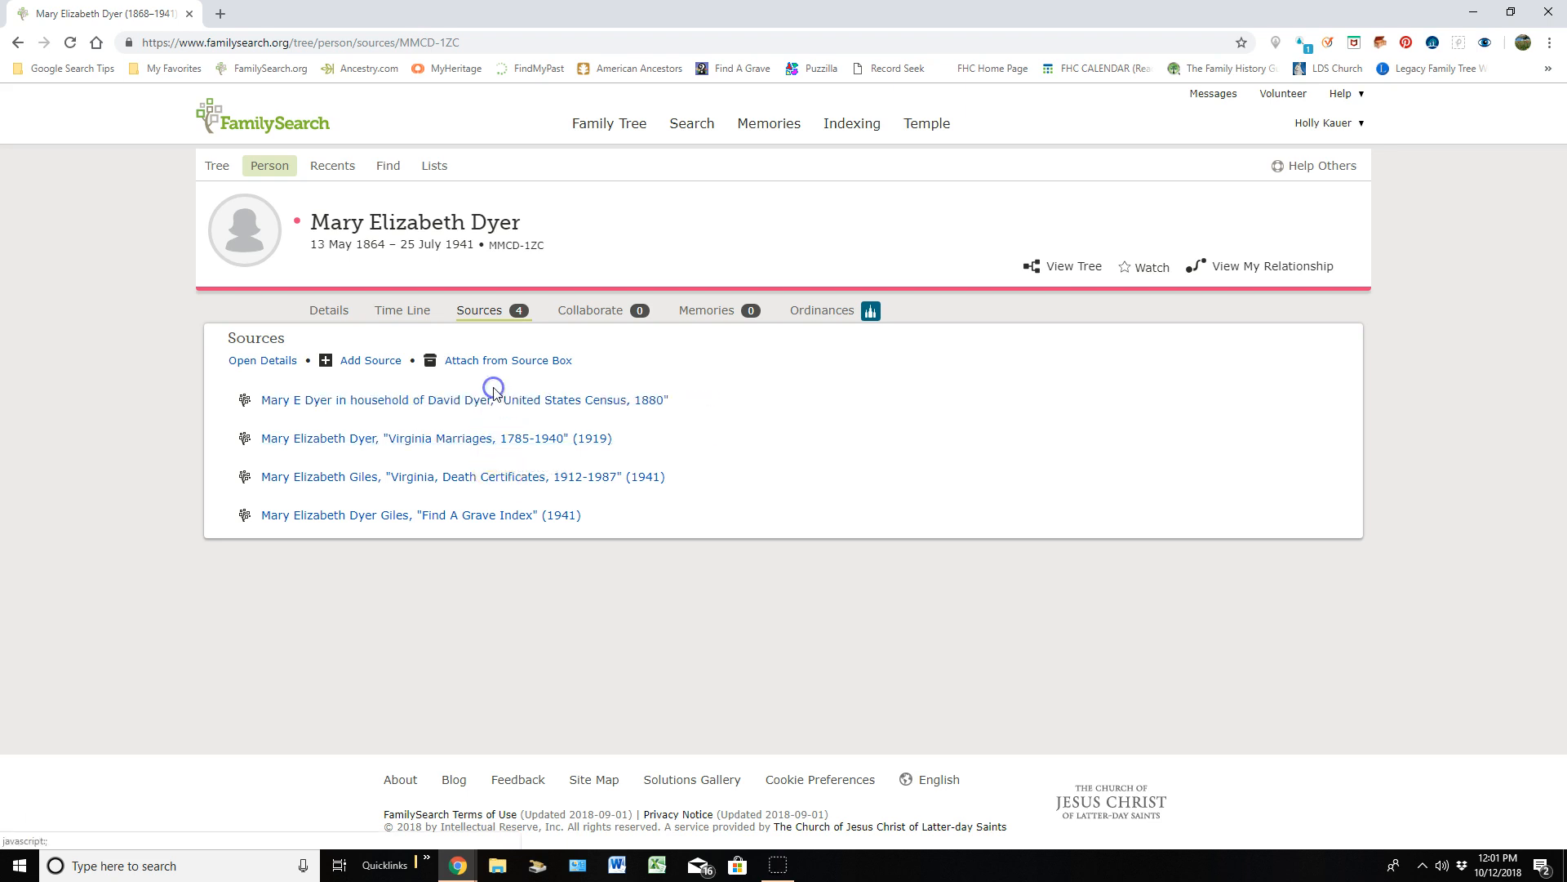
click(518, 555)
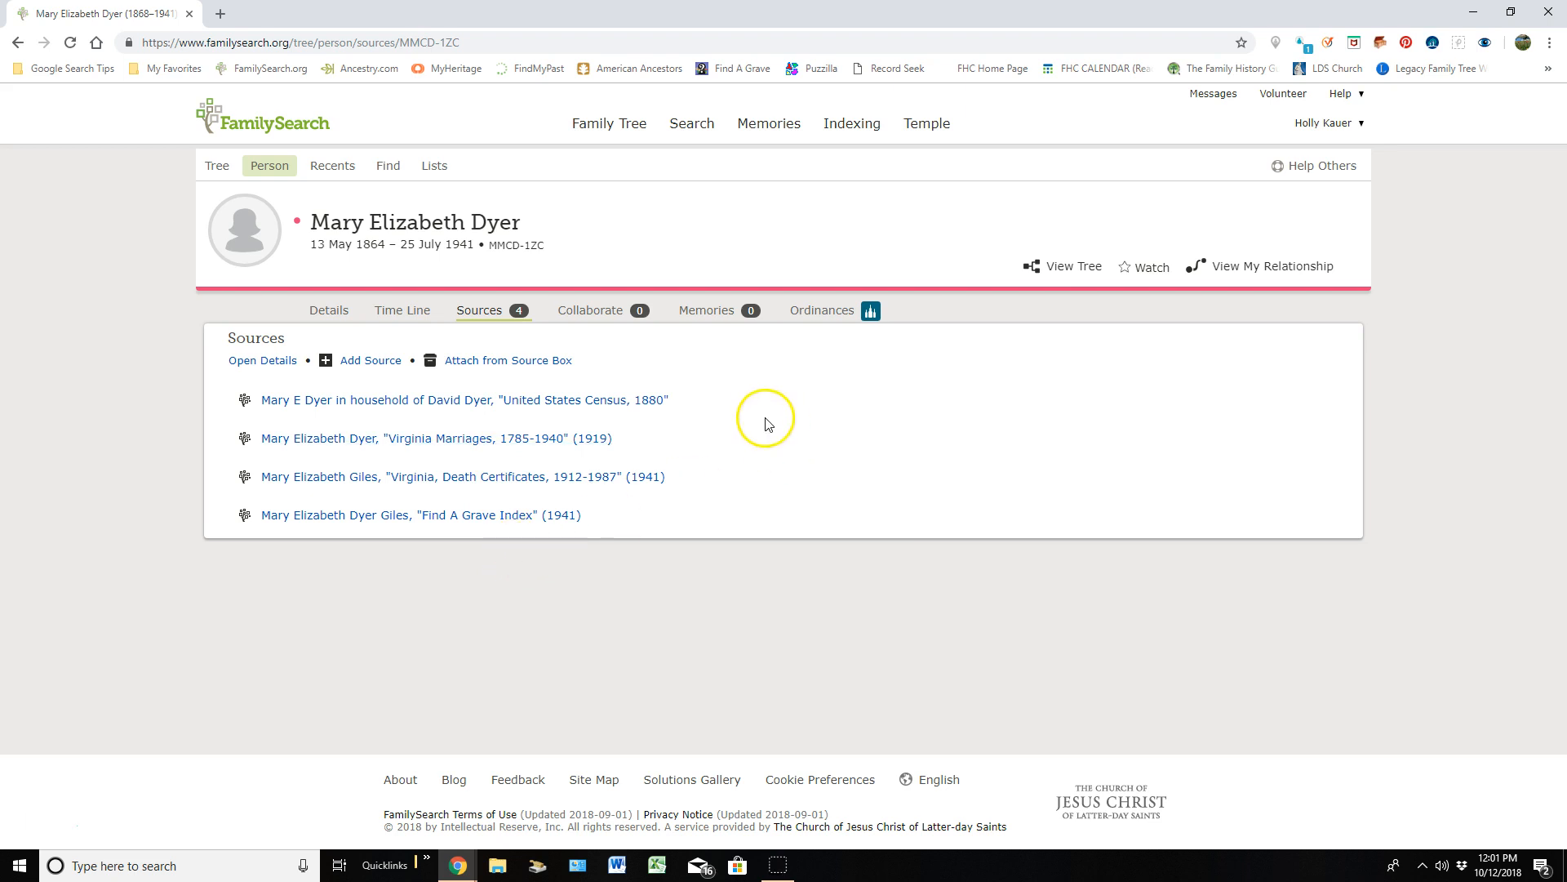